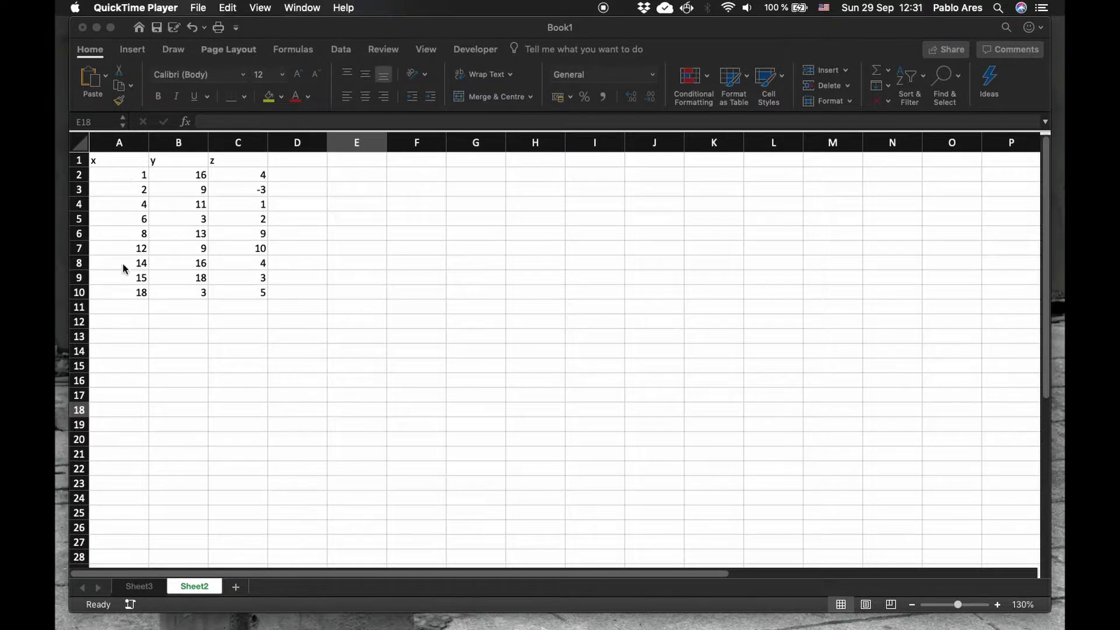
Rename the three column headers in A1:C1 to f, g and h
left_click(118, 161)
left_click(118, 159)
key("Delete")
type("f")
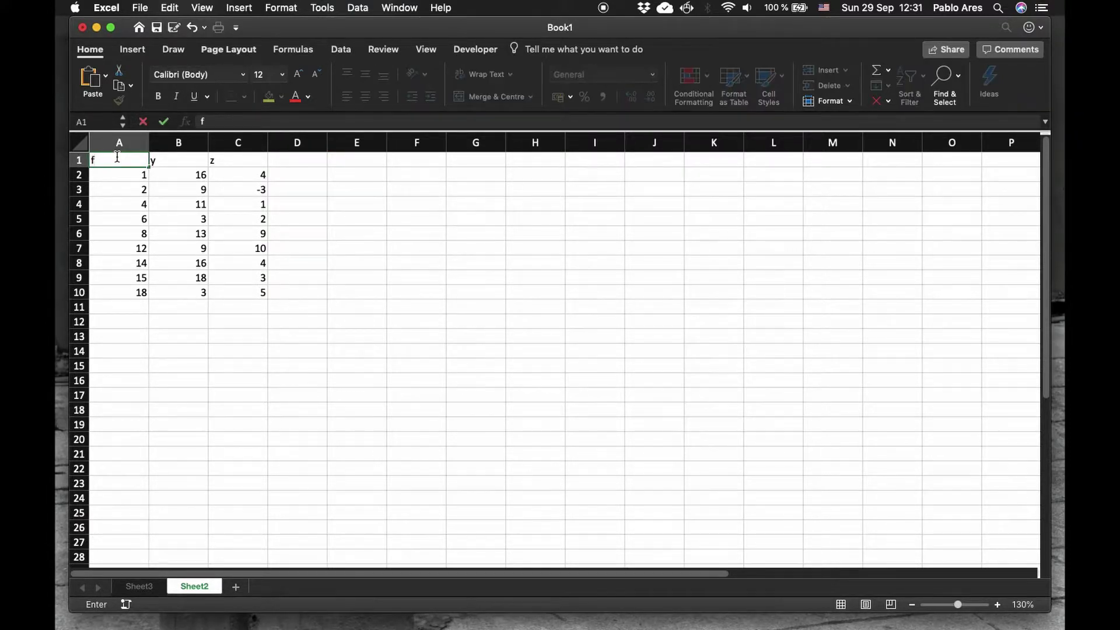
key("Tab")
type("g")
key("Tab")
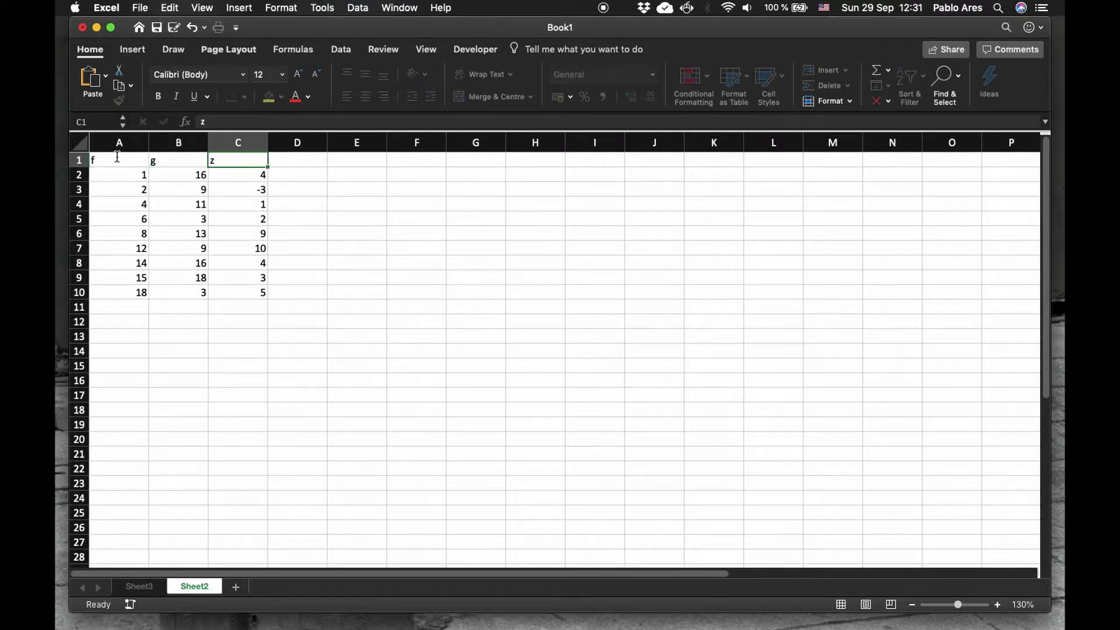
type("h")
key("Return")
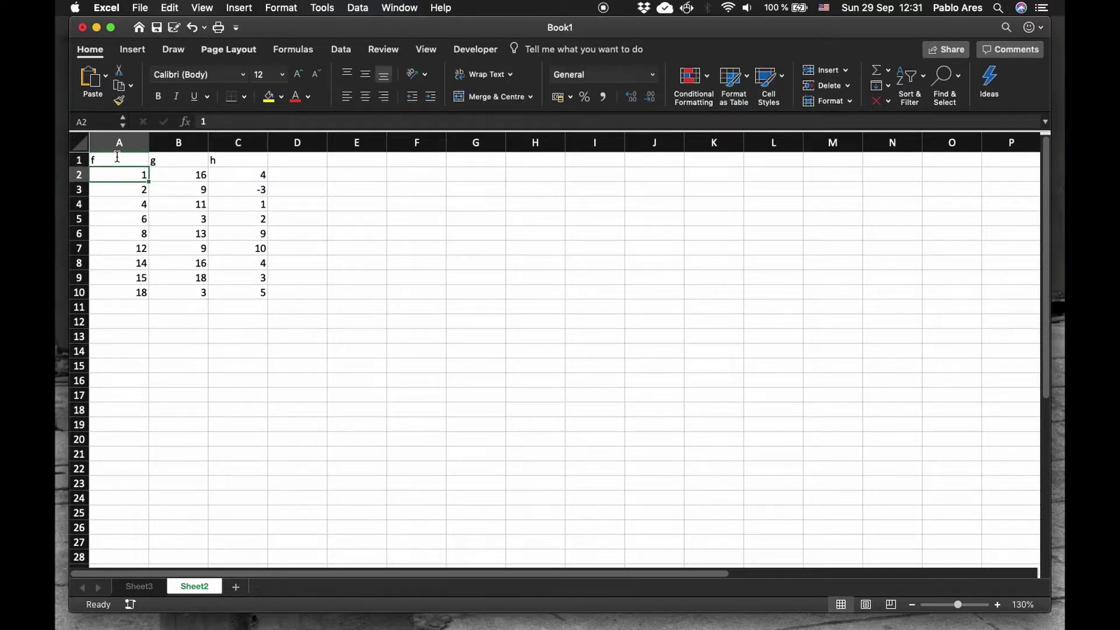
Insert a basic 2D line chart of the values in A2:A10, leaving out the header
key("shift+Down")
key("shift+Down")
key("shift+Down")
key("shift+Down")
key("shift+Down")
key("shift+Down")
key("shift+Down")
key("shift+Down")
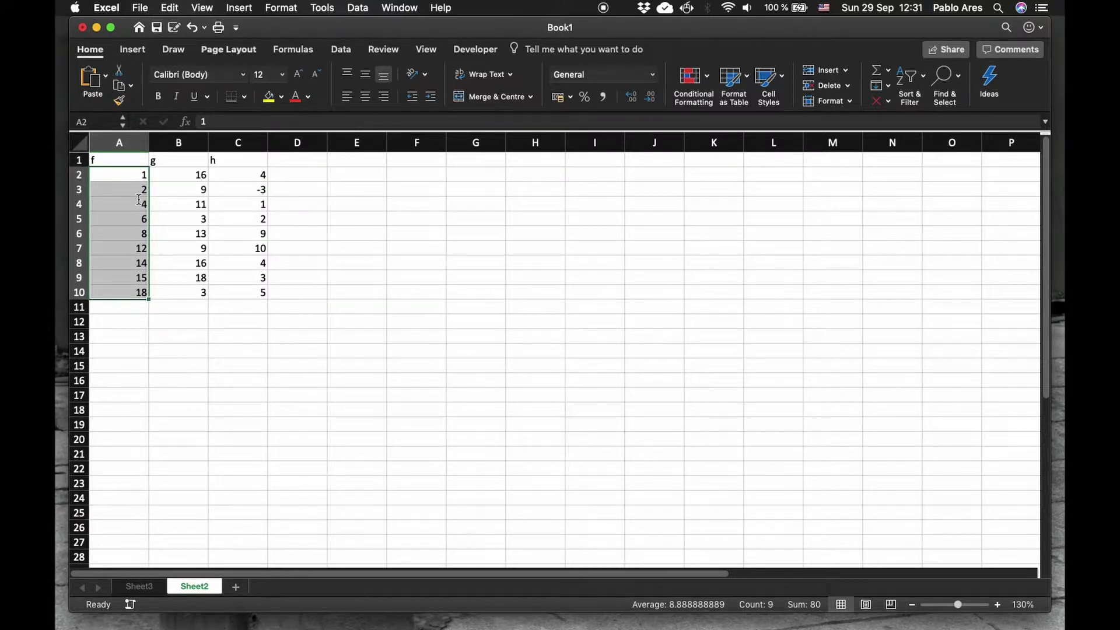
left_click(132, 52)
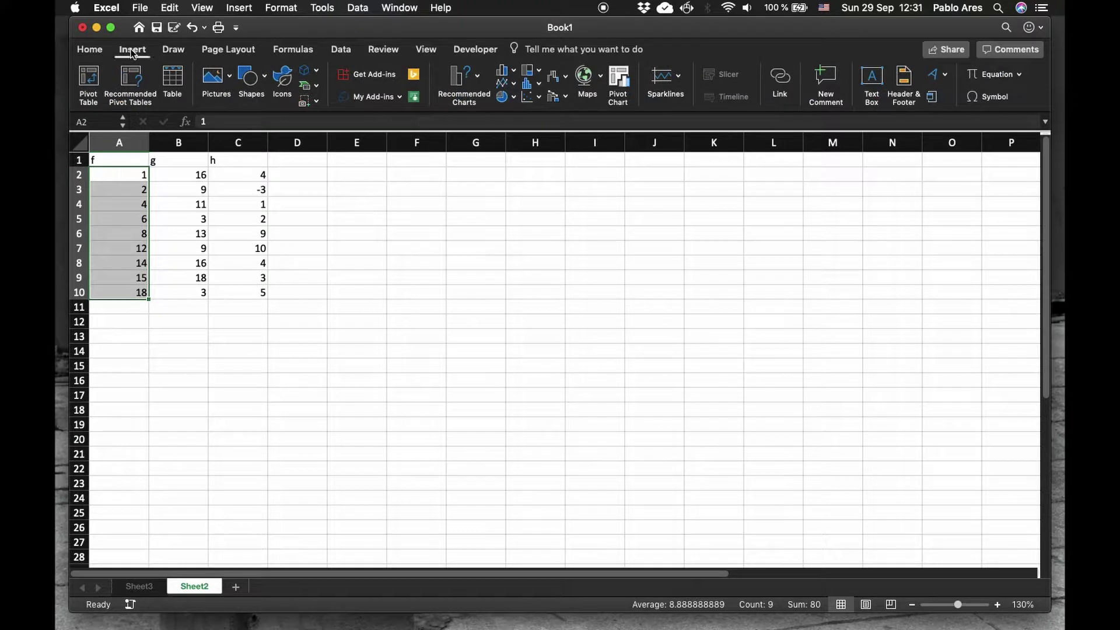
left_click(511, 86)
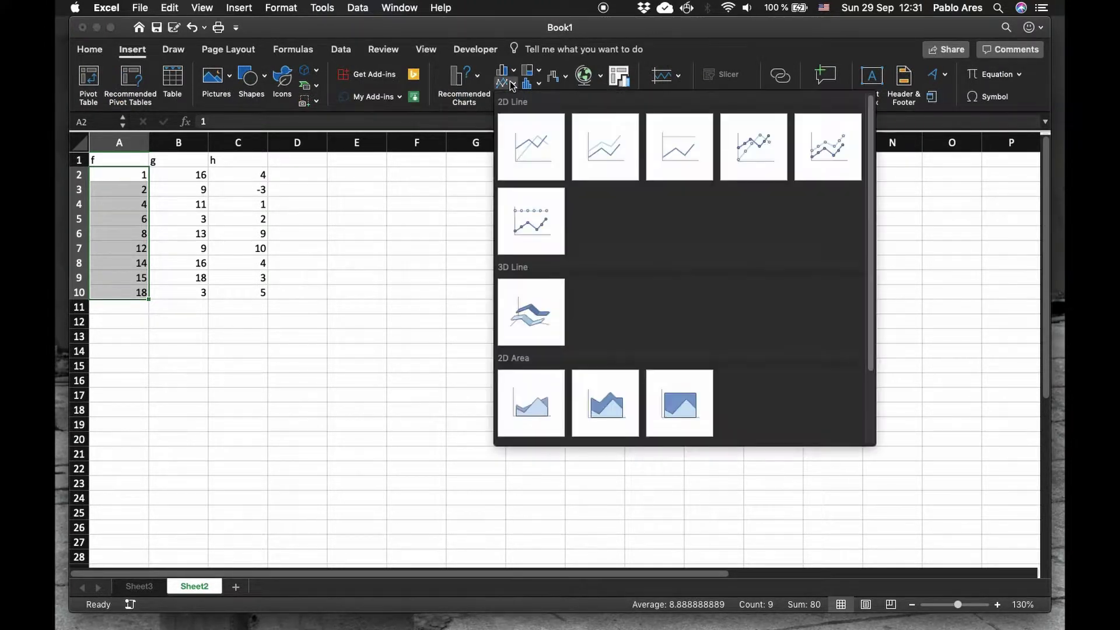
left_click(533, 146)
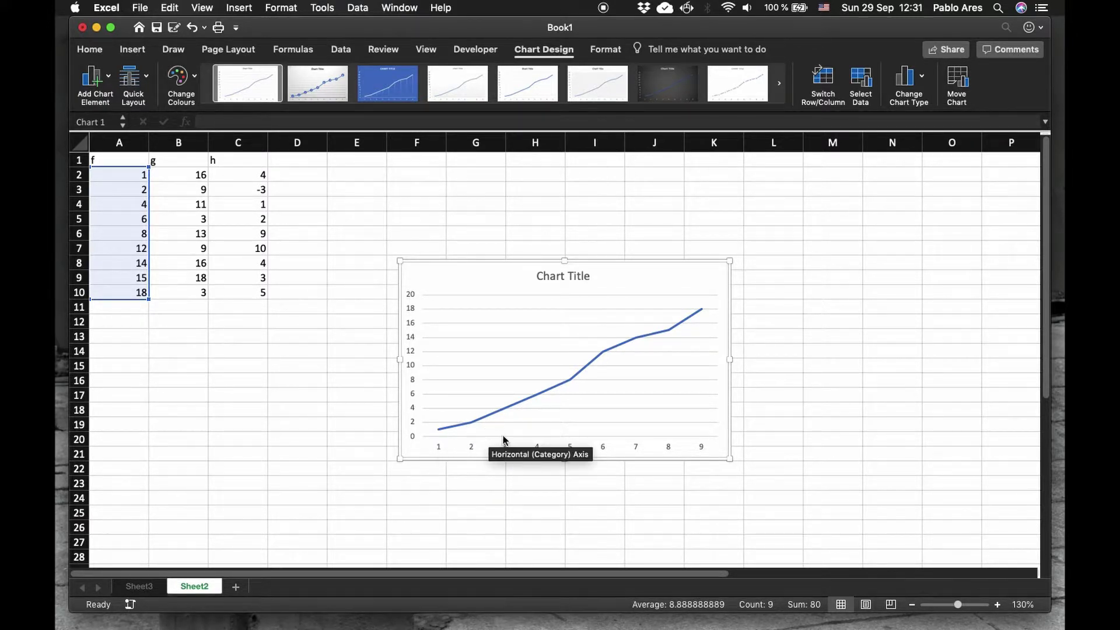
mouse_move(504, 413)
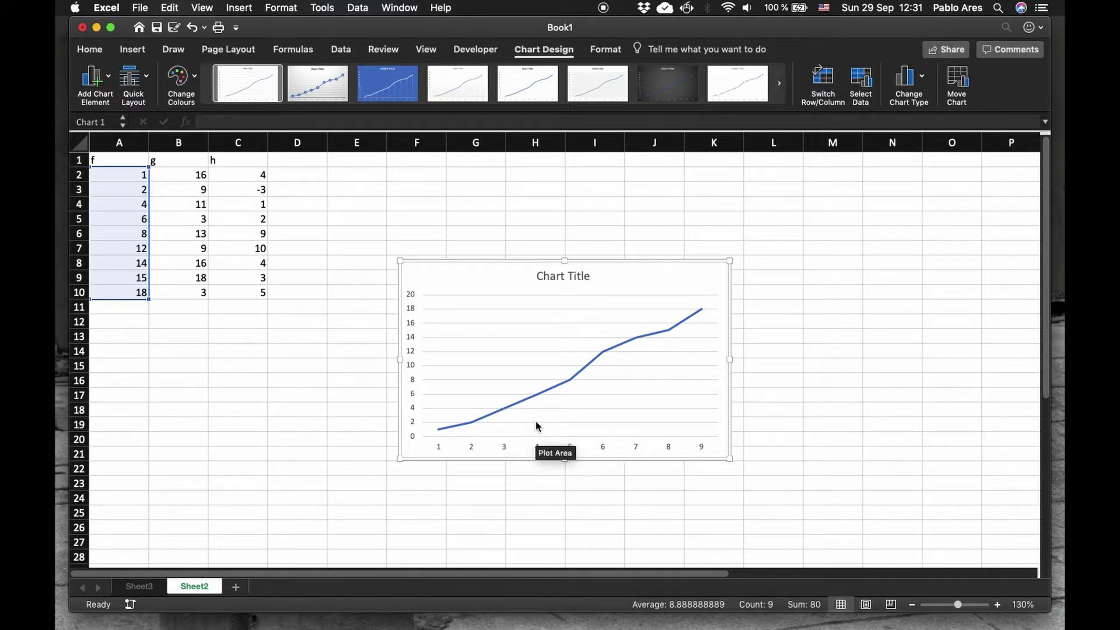
mouse_move(535, 394)
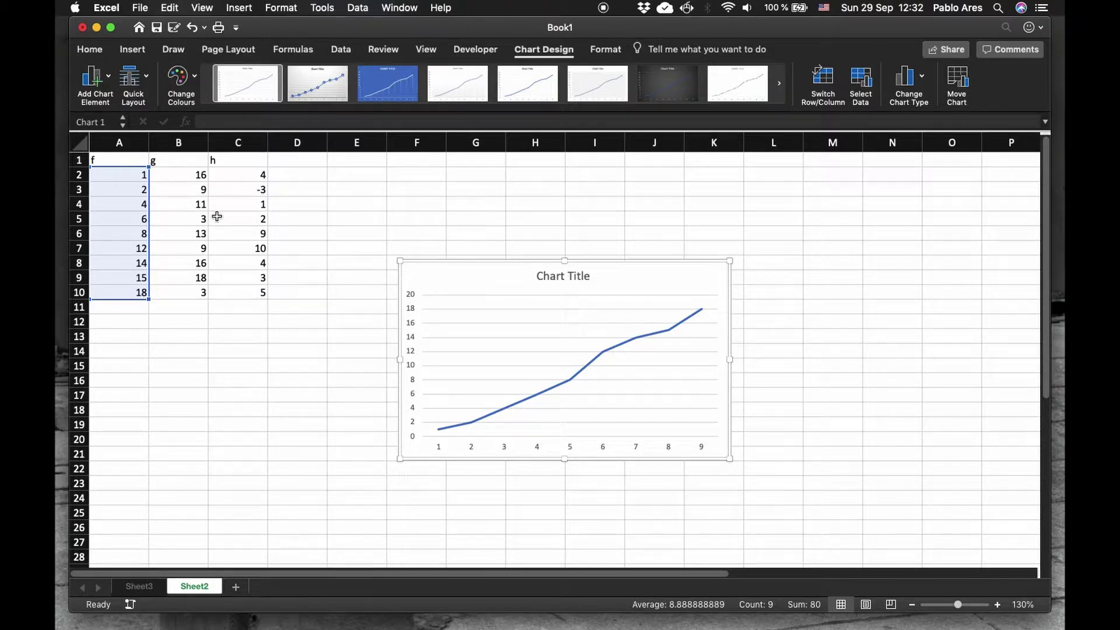
Insert a basic 2D line chart of column f including its header, using A1:A10
left_click(135, 160)
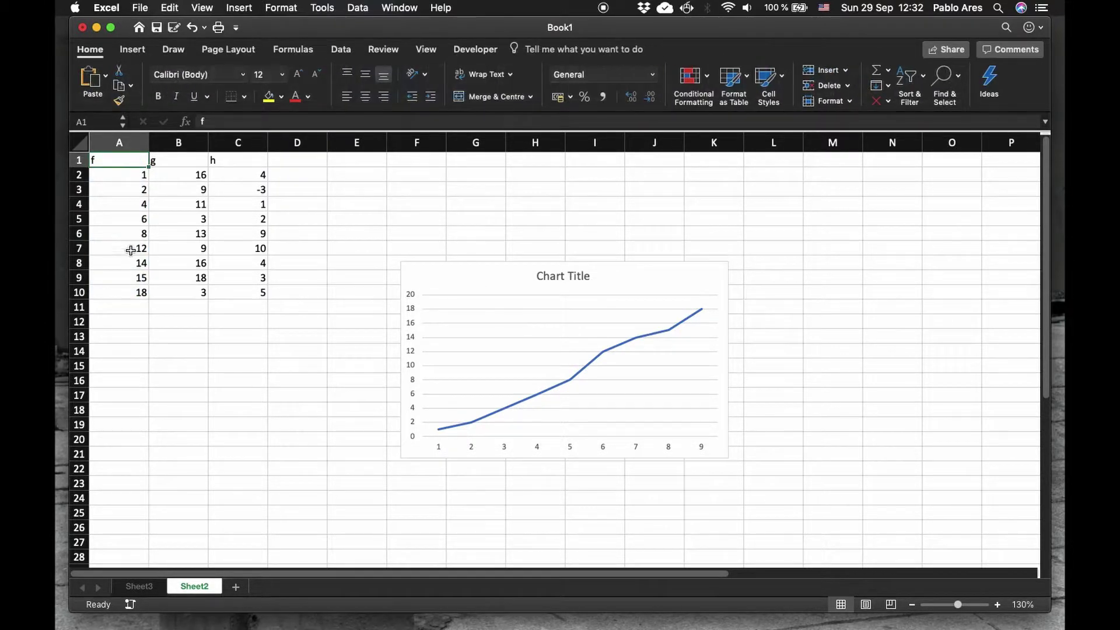
left_click(133, 290, "shift")
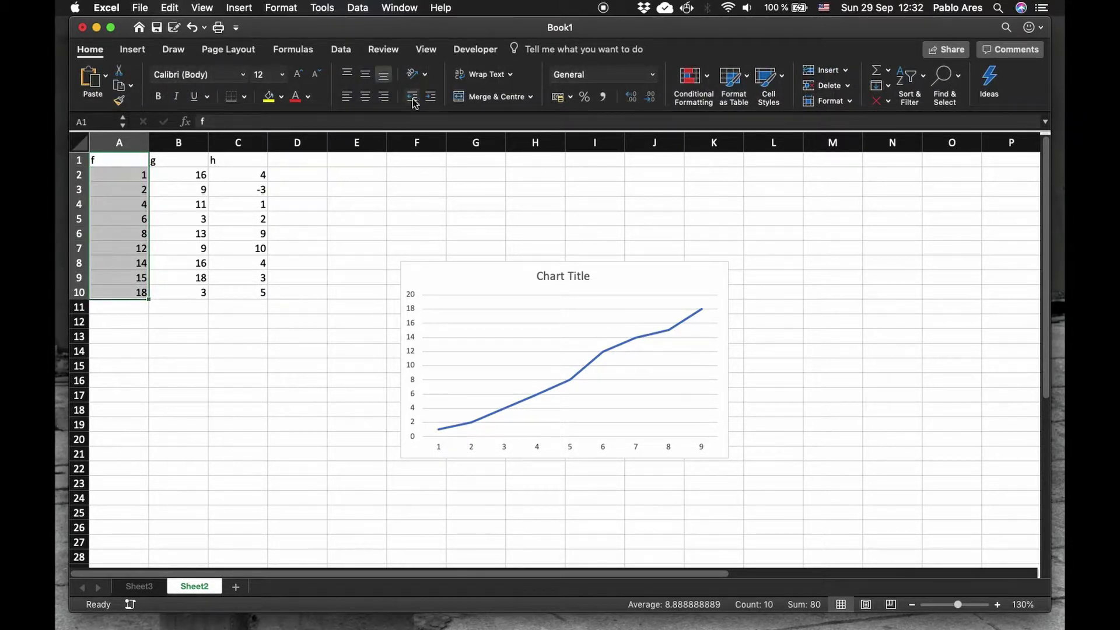
left_click(133, 49)
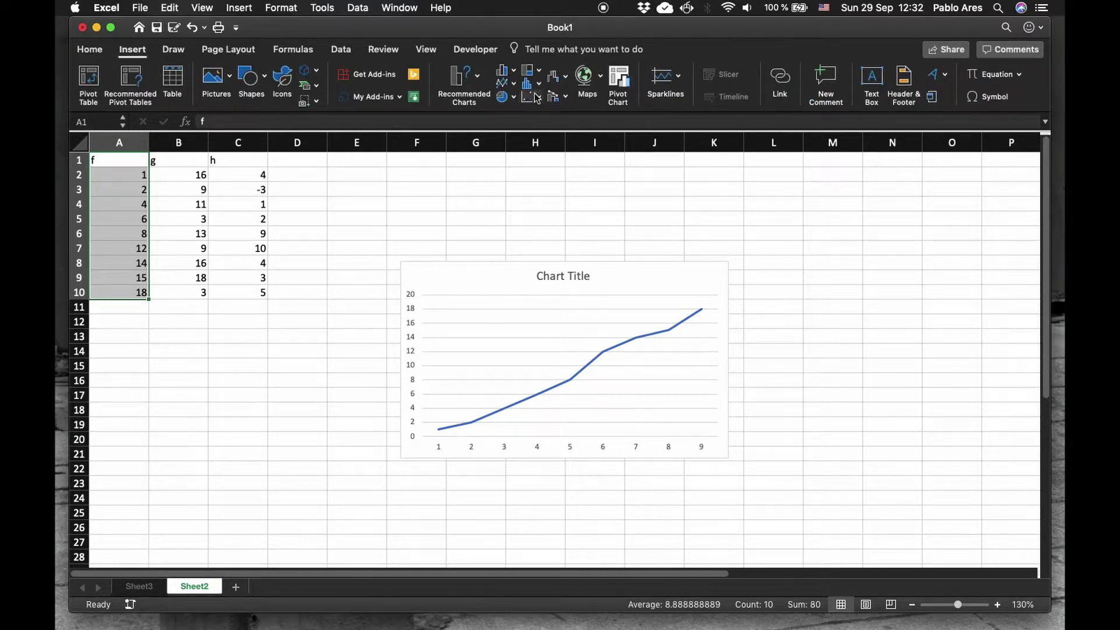
left_click(501, 83)
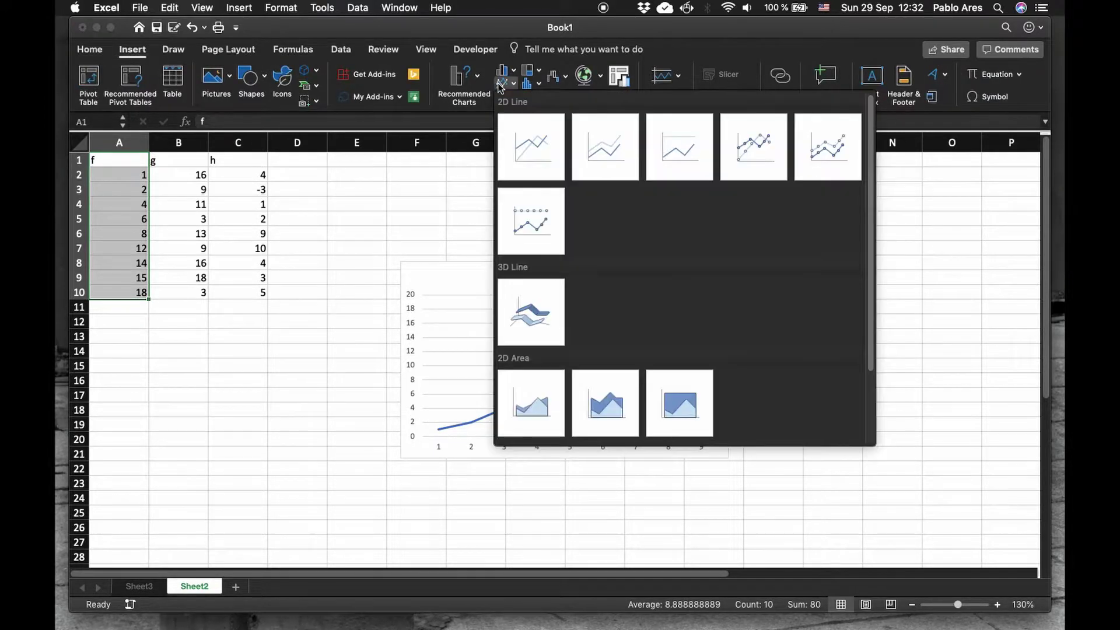
left_click(530, 137)
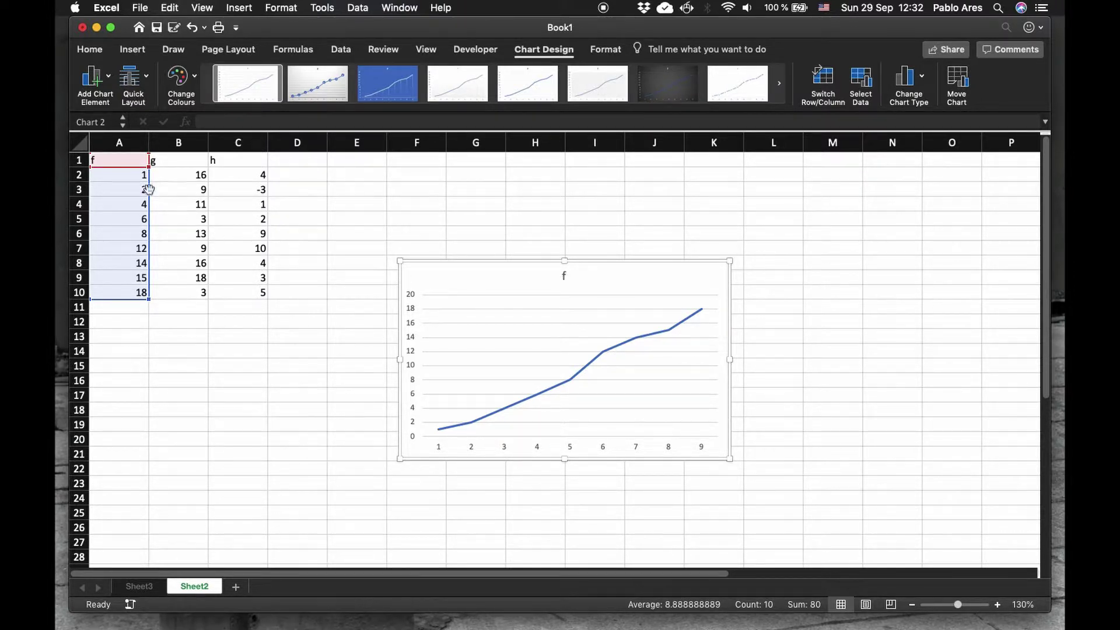
Insert a basic 2D line chart of columns f and g with their headers, using A1:B10
left_click(126, 160)
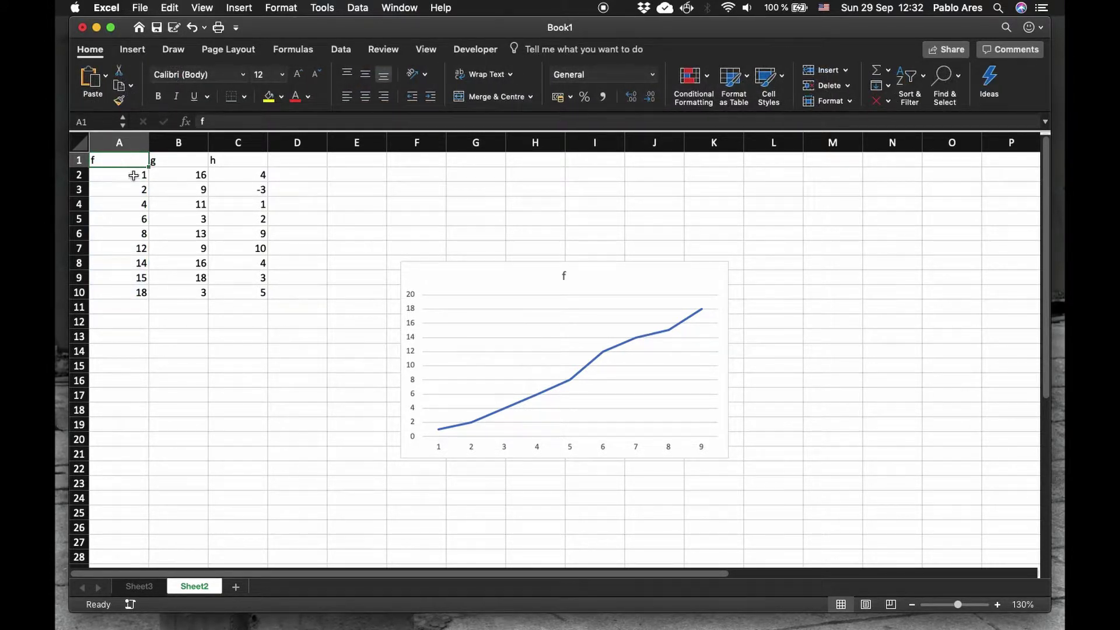
left_click(187, 292, "shift")
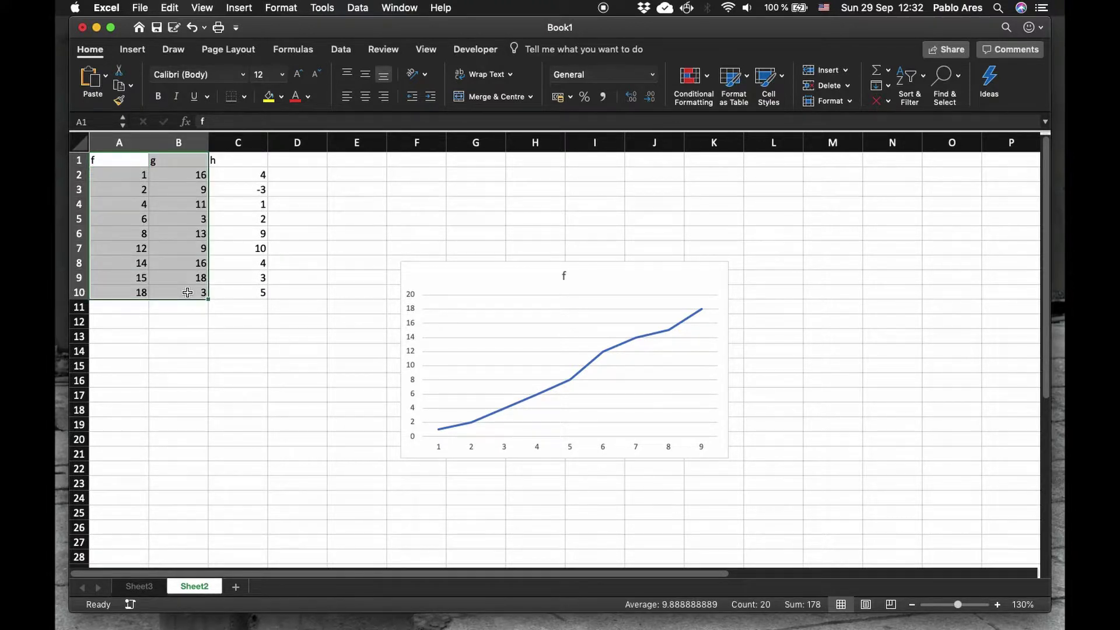
left_click(134, 51)
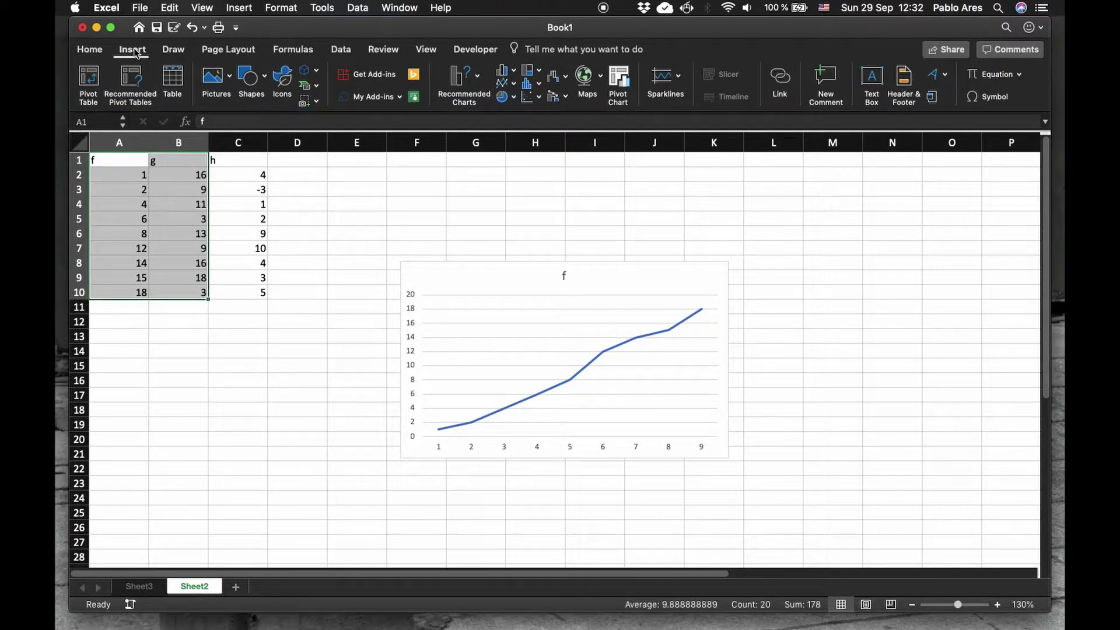
left_click(505, 84)
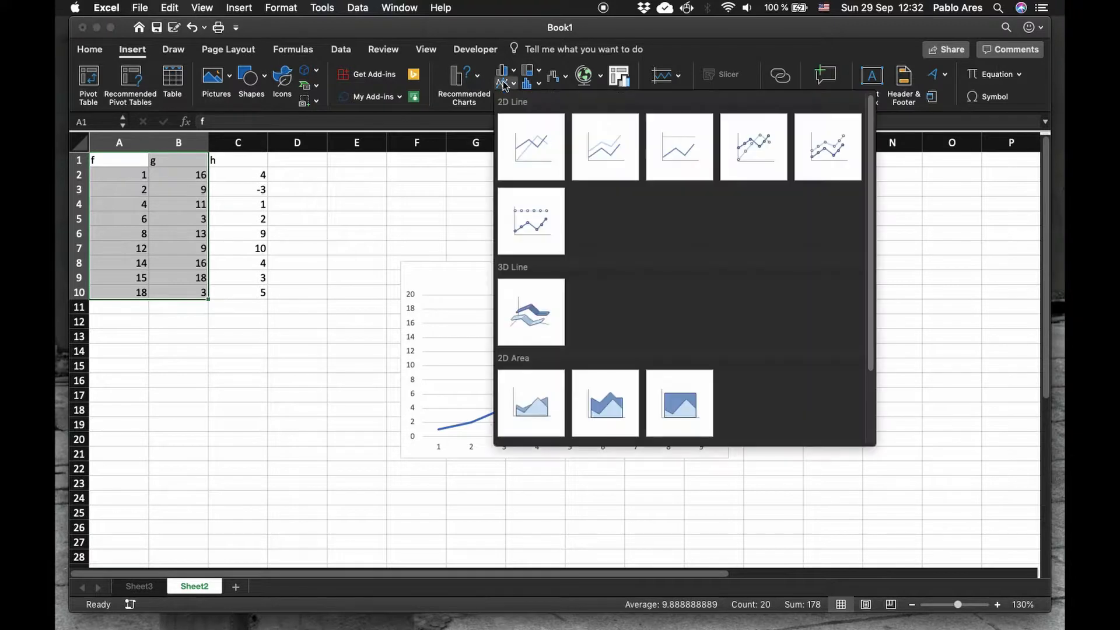
left_click(545, 152)
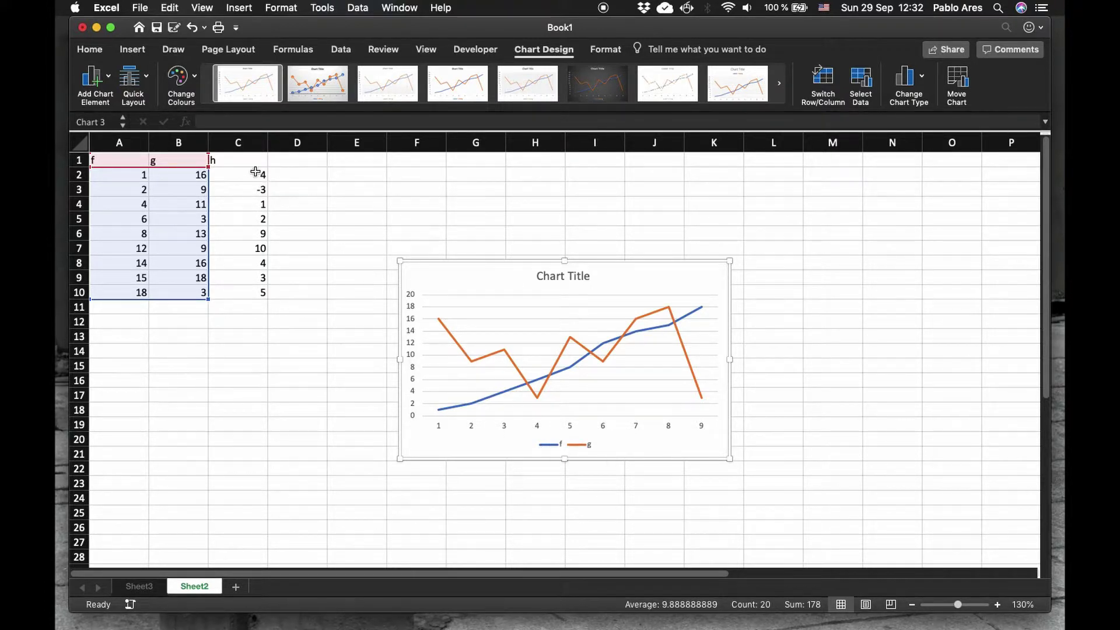
Add a third series named h to the f and g chart, with its Y values taken from Sheet2 C2:C10
right_click(510, 313)
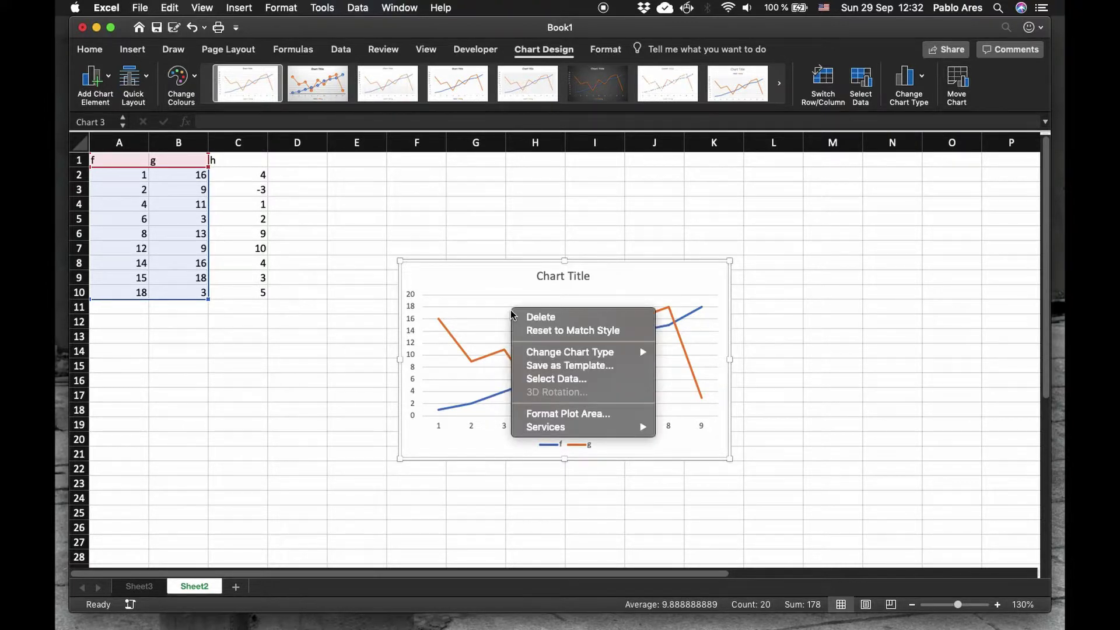
left_click(536, 379)
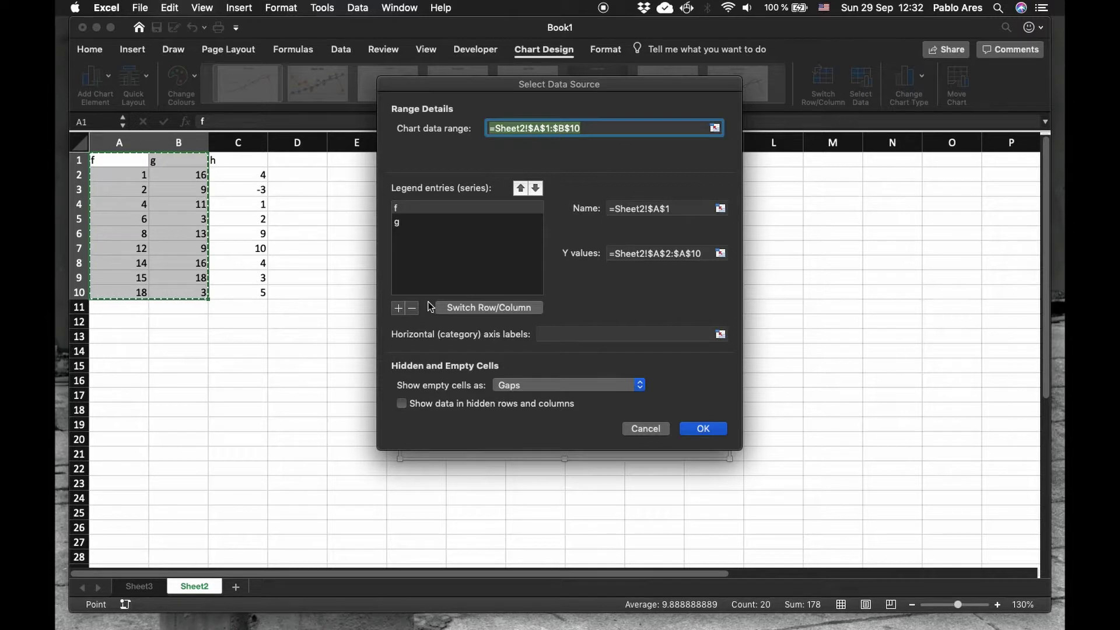
left_click(398, 309)
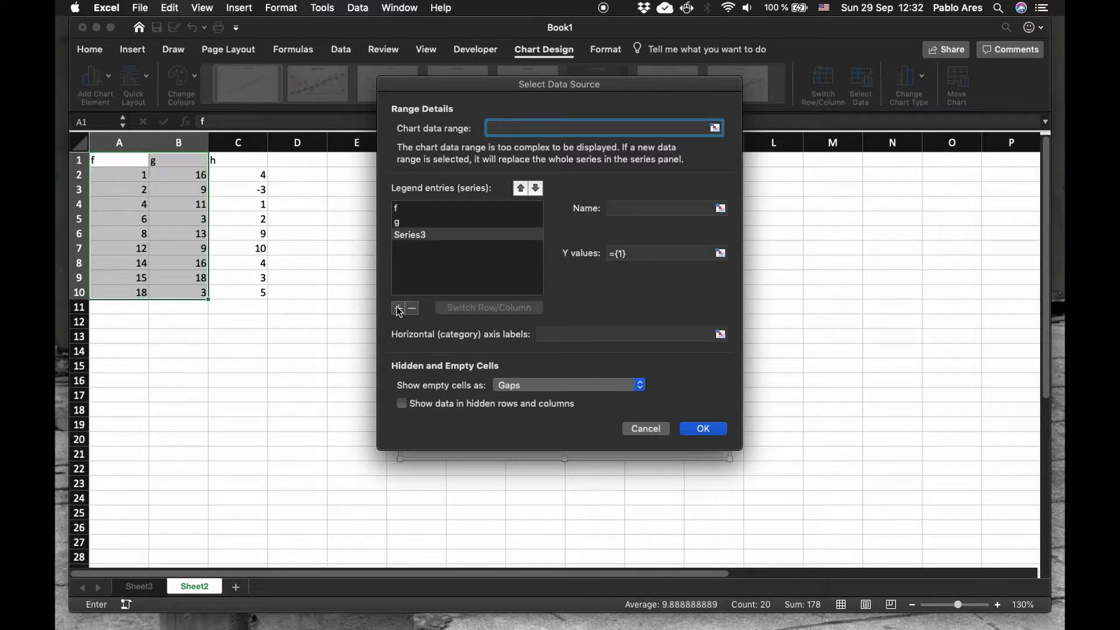
left_click(635, 211)
type("h")
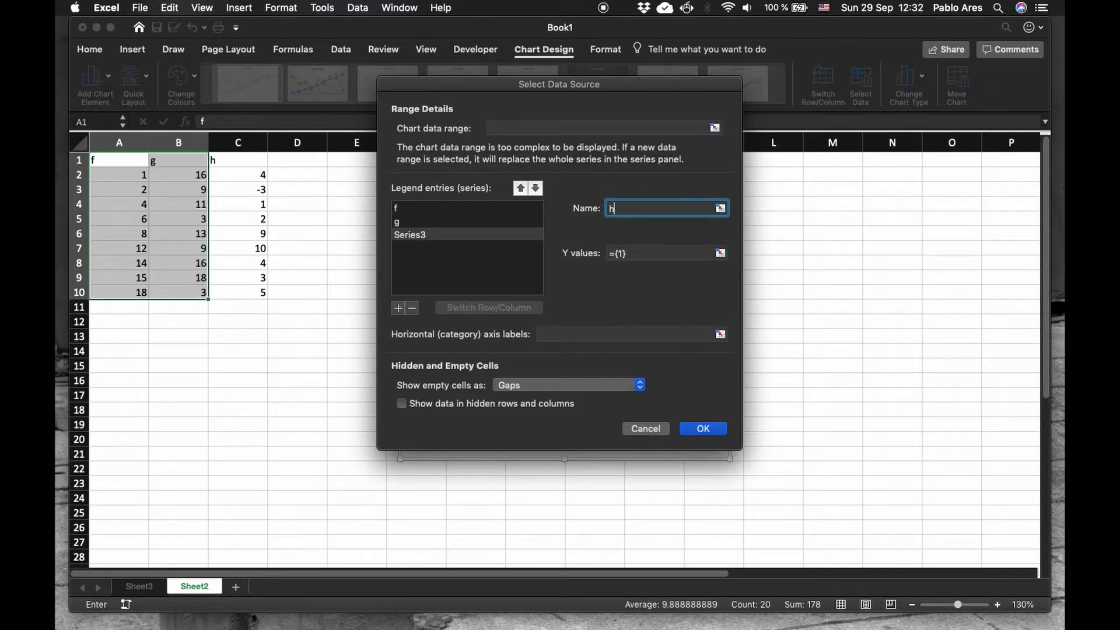
left_click(720, 253)
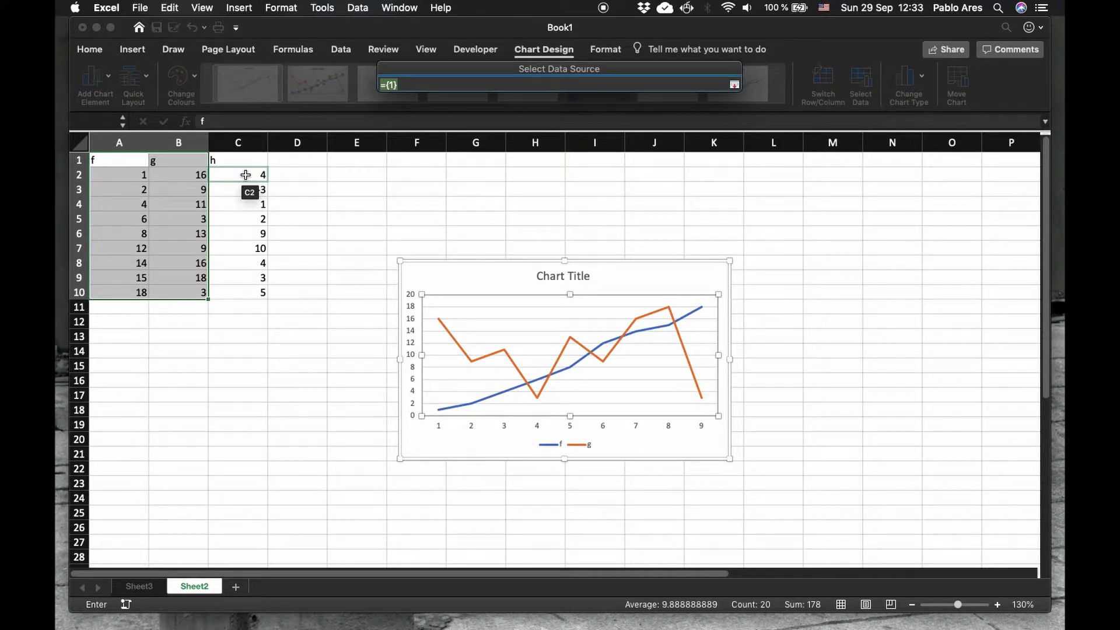
left_click_drag(245, 175, 241, 290)
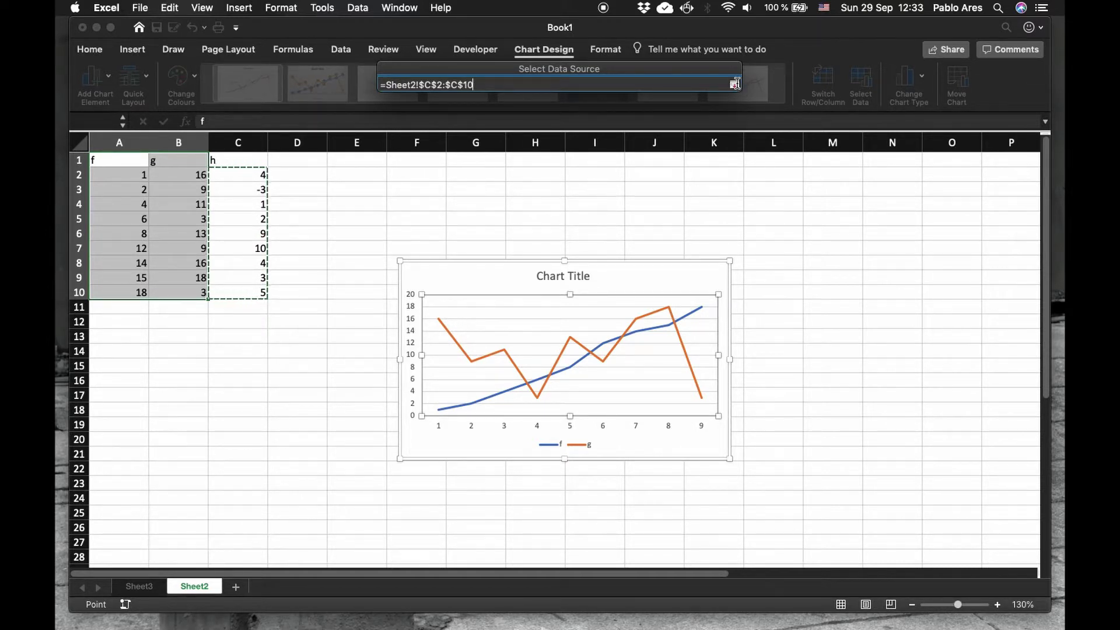
left_click(735, 84)
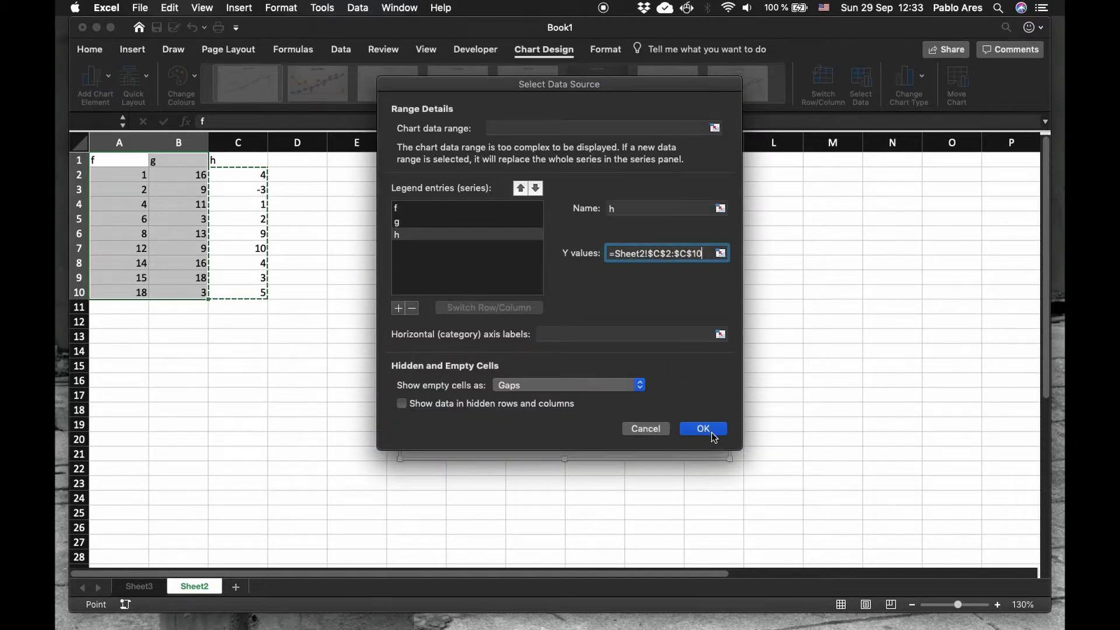
left_click(712, 428)
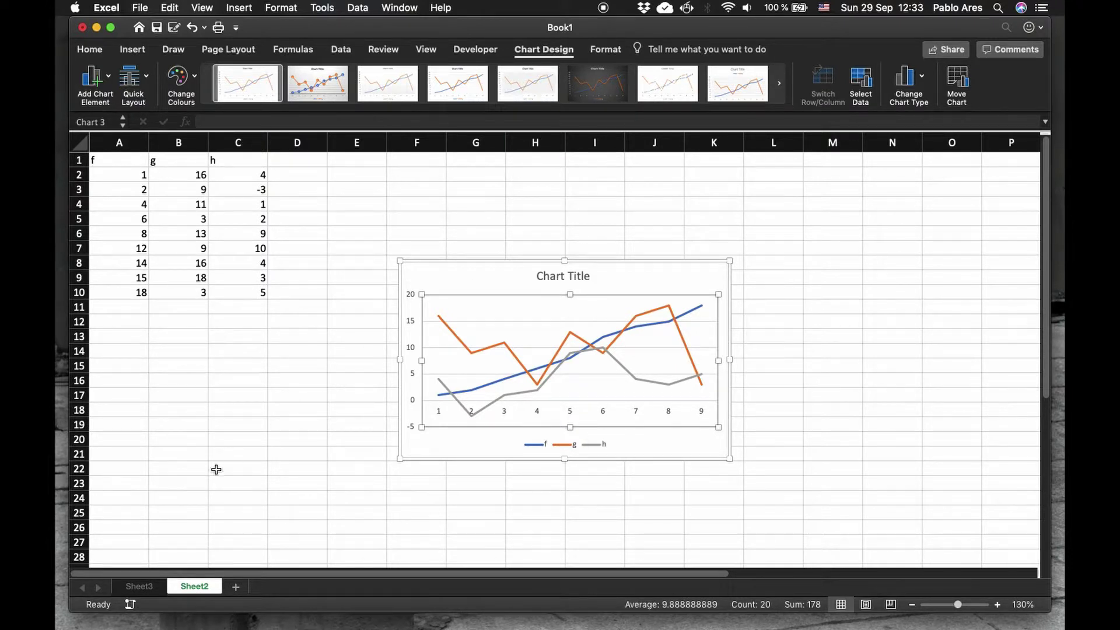
Switch to Sheet3 and examine how the year and value columns pair up, including their headers
left_click(140, 586)
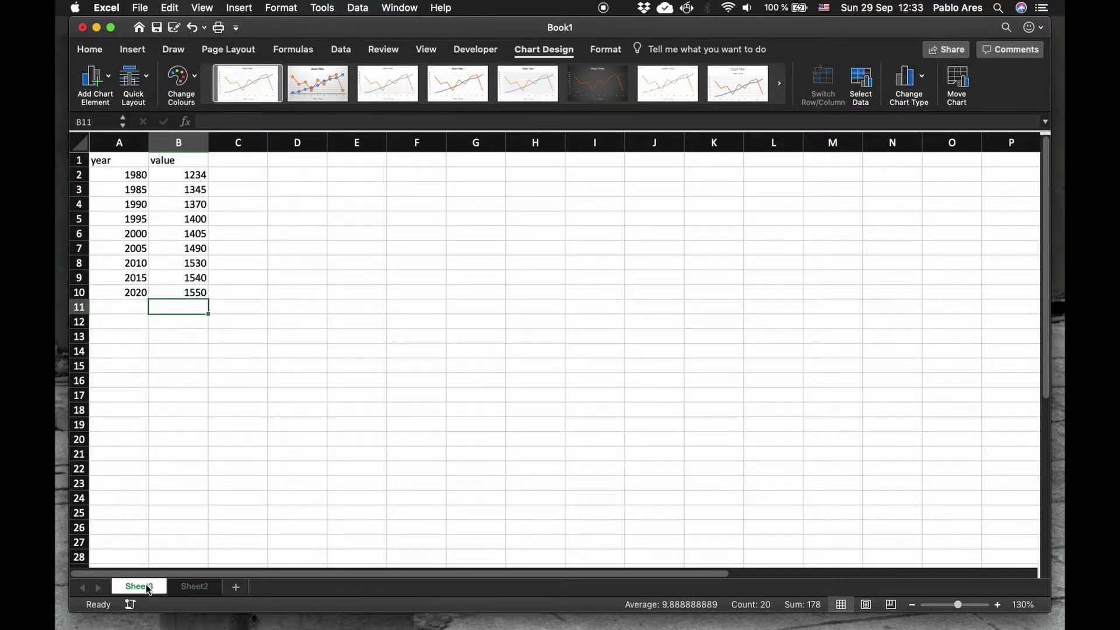
left_click(126, 173)
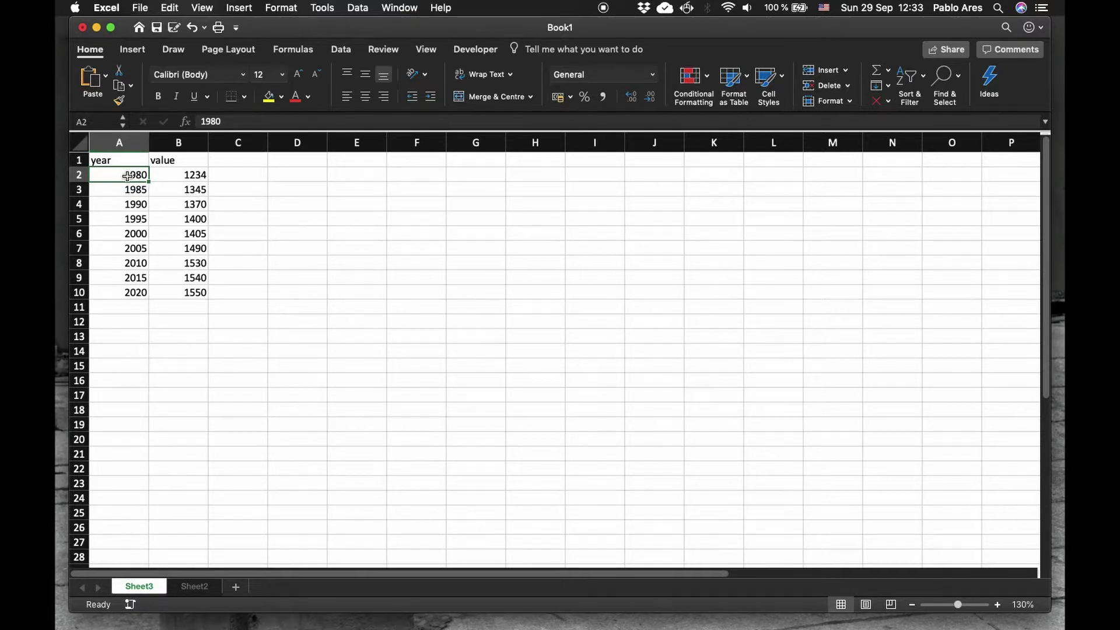
left_click(190, 175)
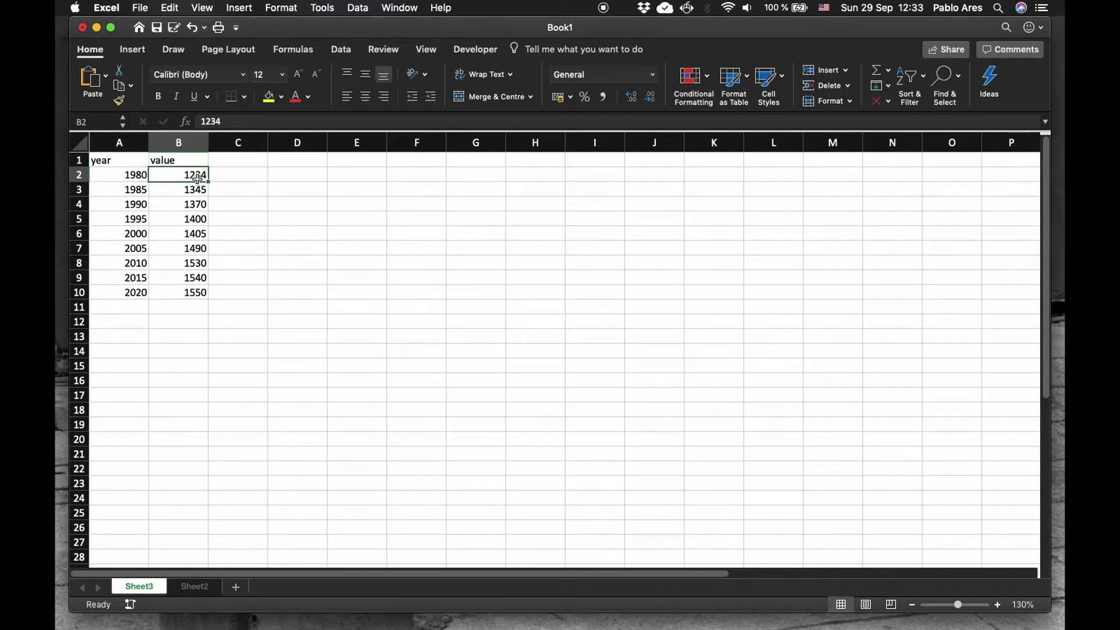
left_click(137, 192)
left_click(170, 193)
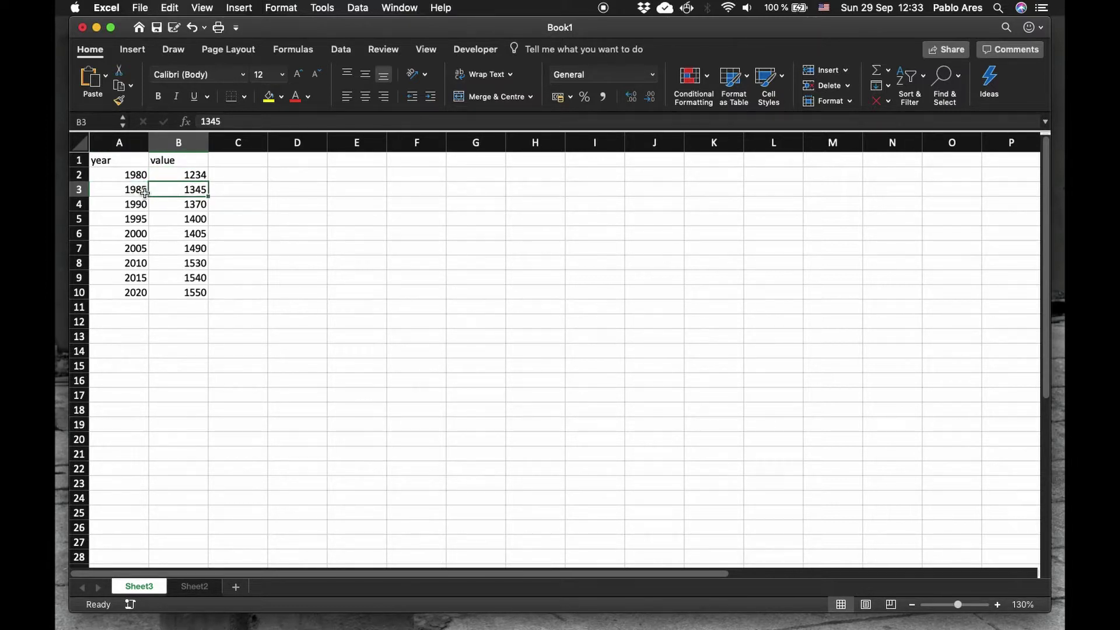
left_click(129, 175)
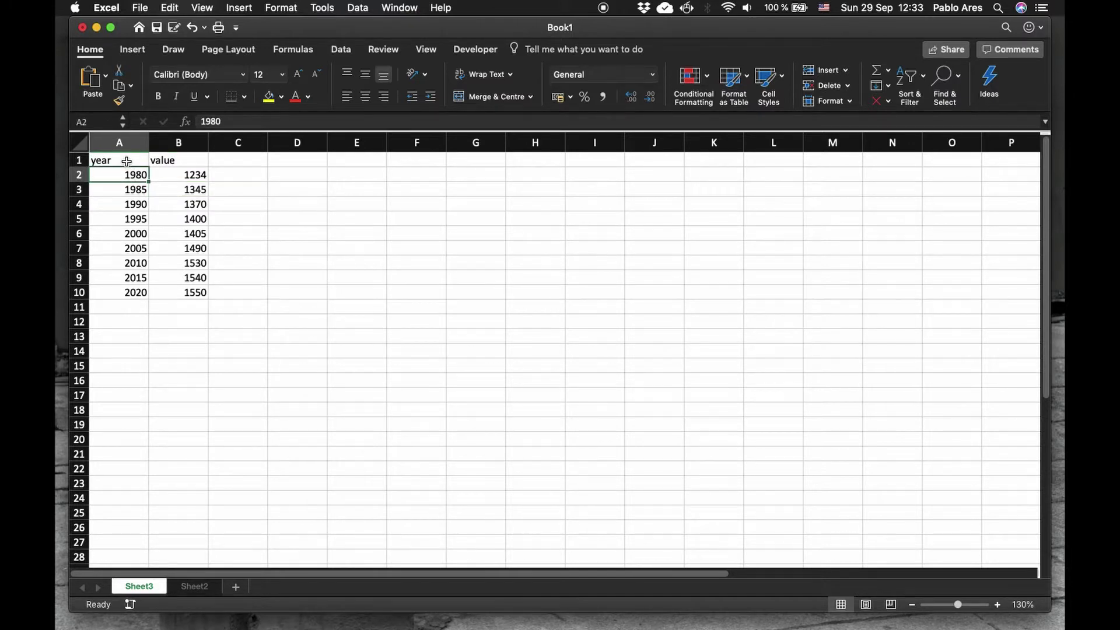
left_click(127, 162)
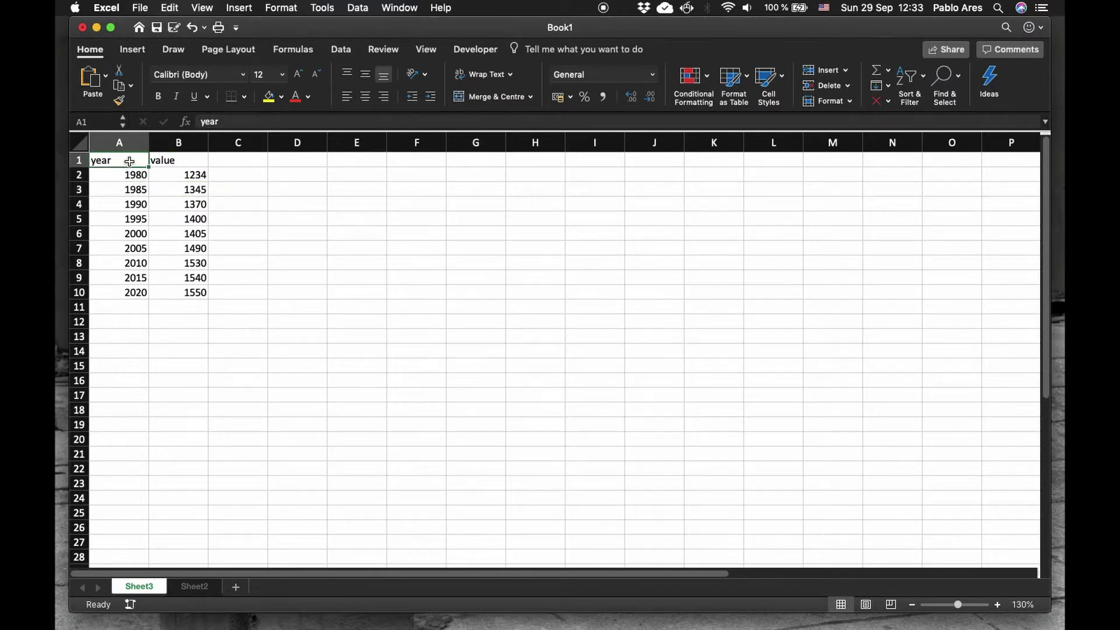
left_click(175, 162)
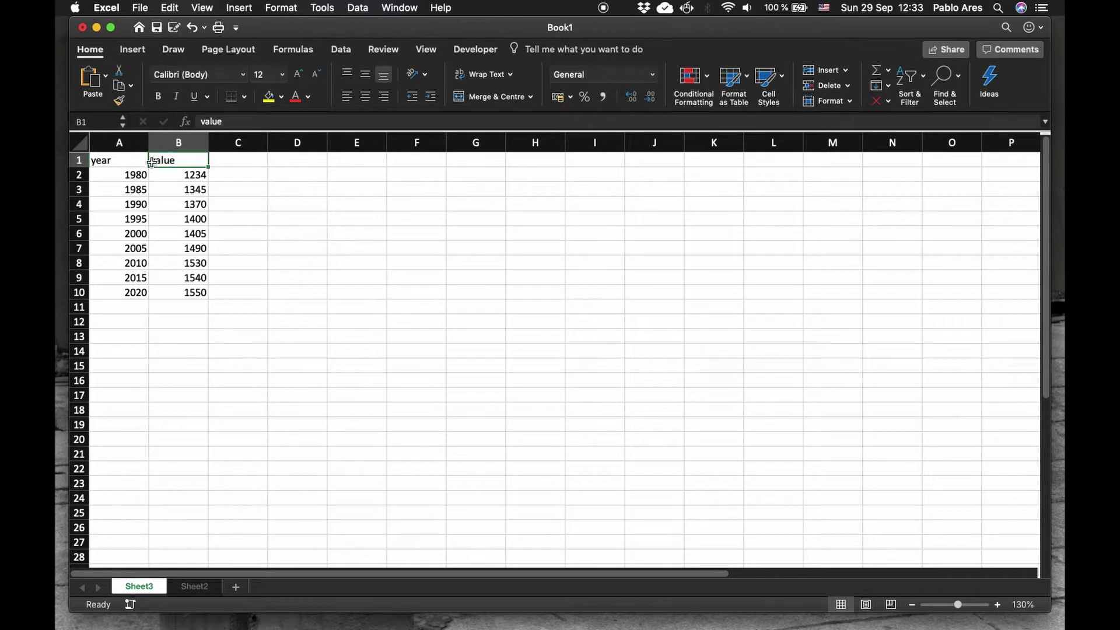
left_click(131, 161)
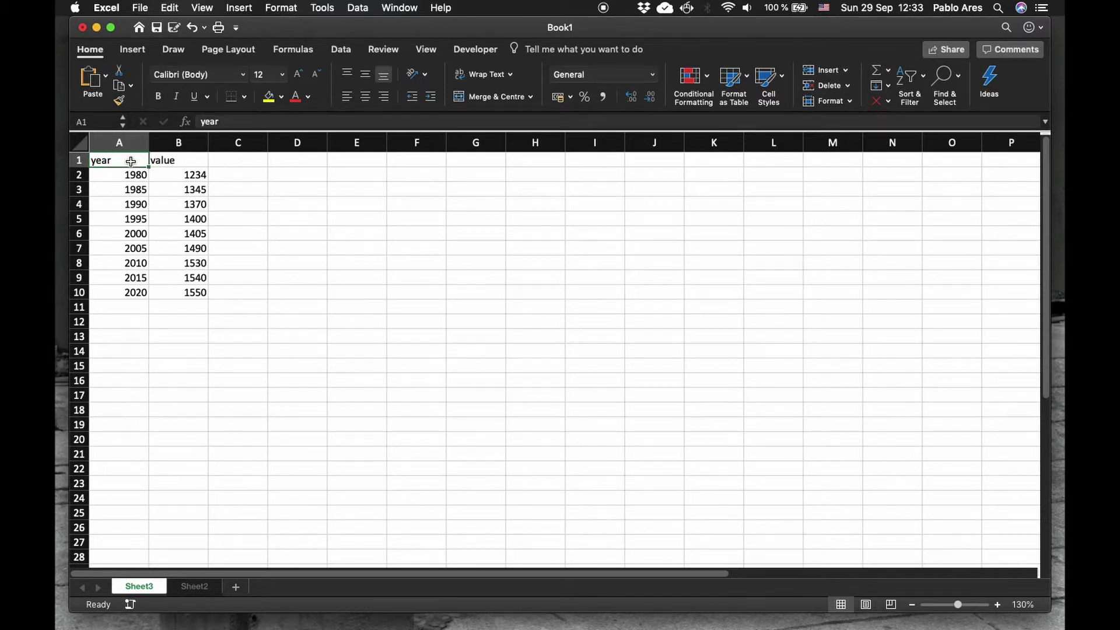
Insert a markers-only scatter chart of value against year from A1:B10, headers included, and compare its 1980 point with cells A2 and B2
left_click(193, 292, "shift")
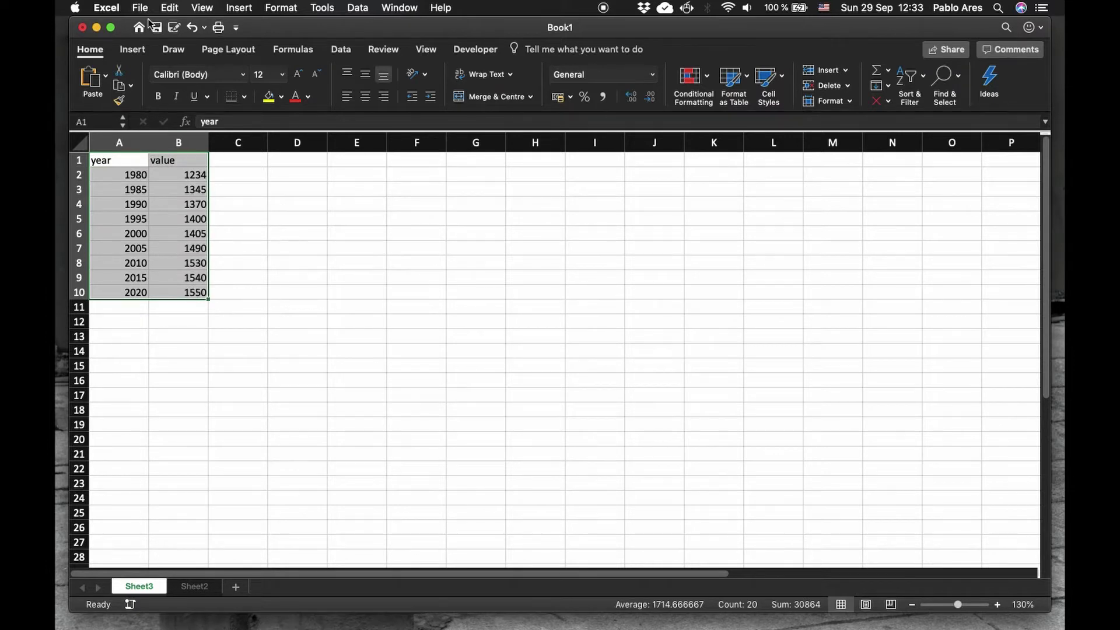
left_click(127, 51)
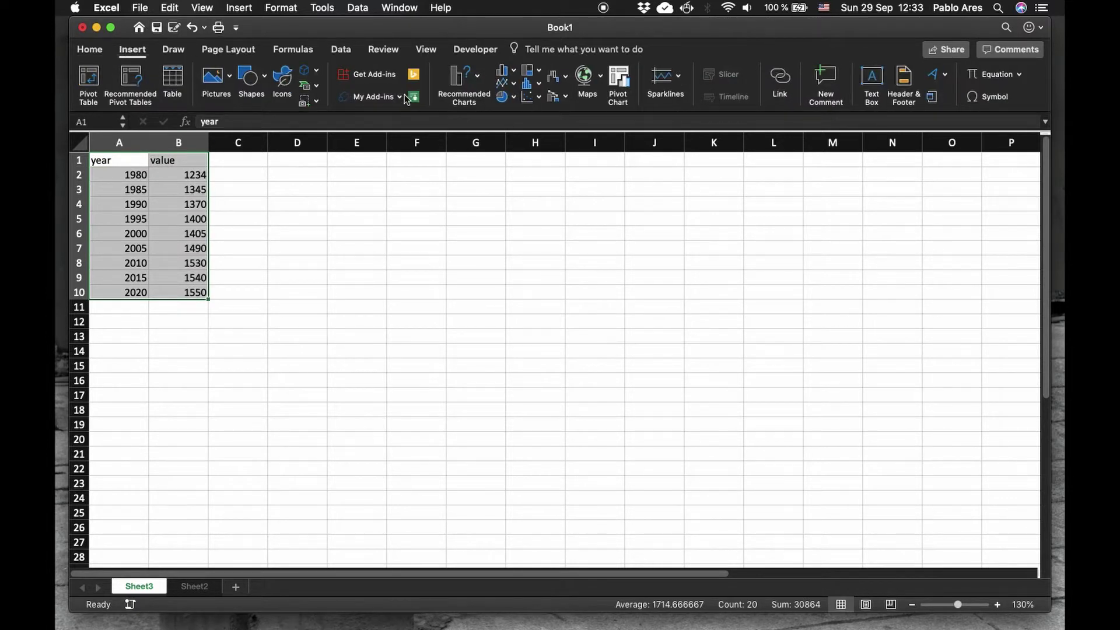
left_click(529, 101)
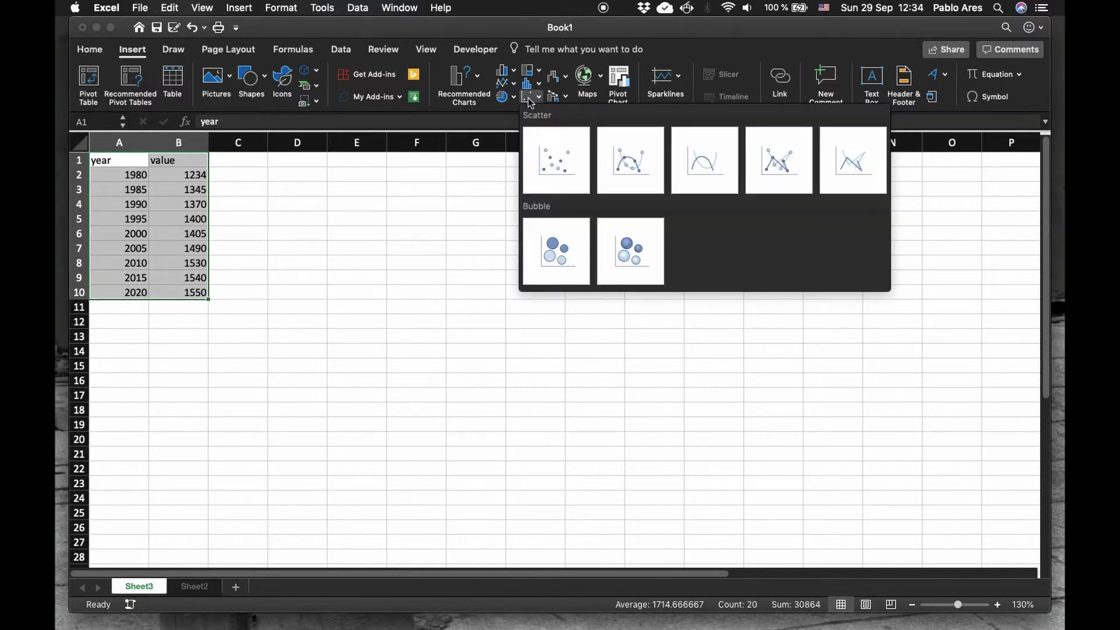
left_click(564, 162)
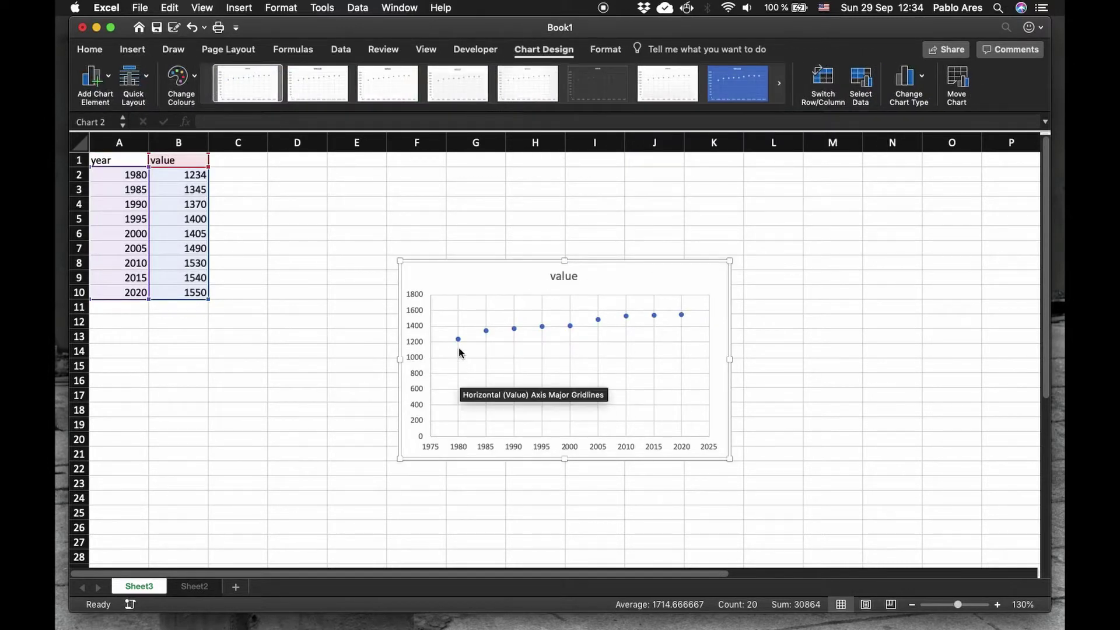
mouse_move(458, 343)
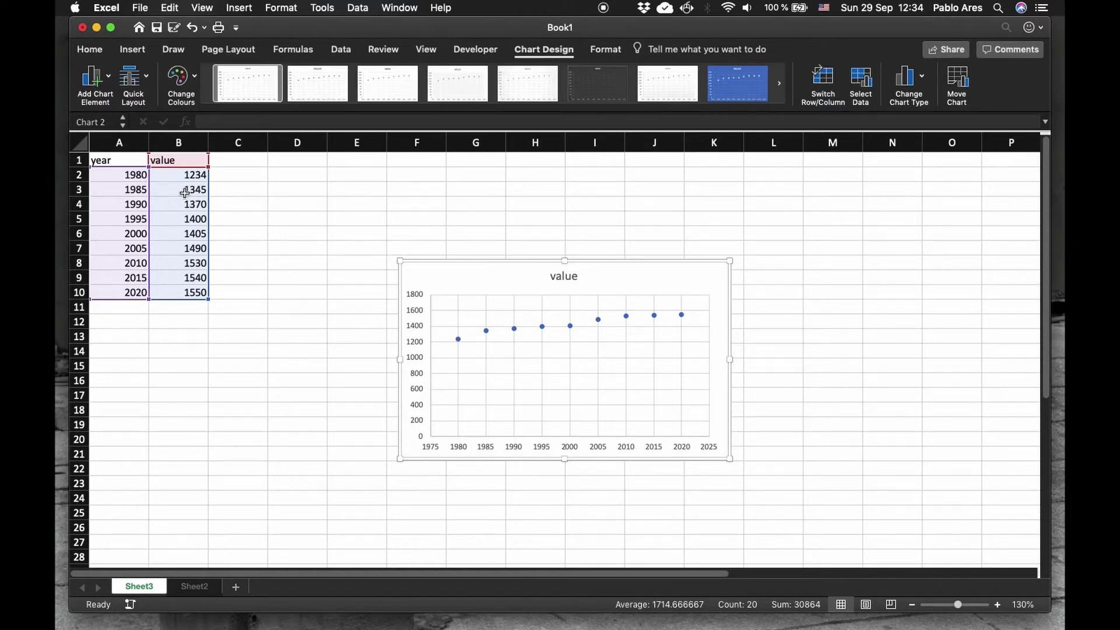
left_click(138, 174)
left_click(185, 175)
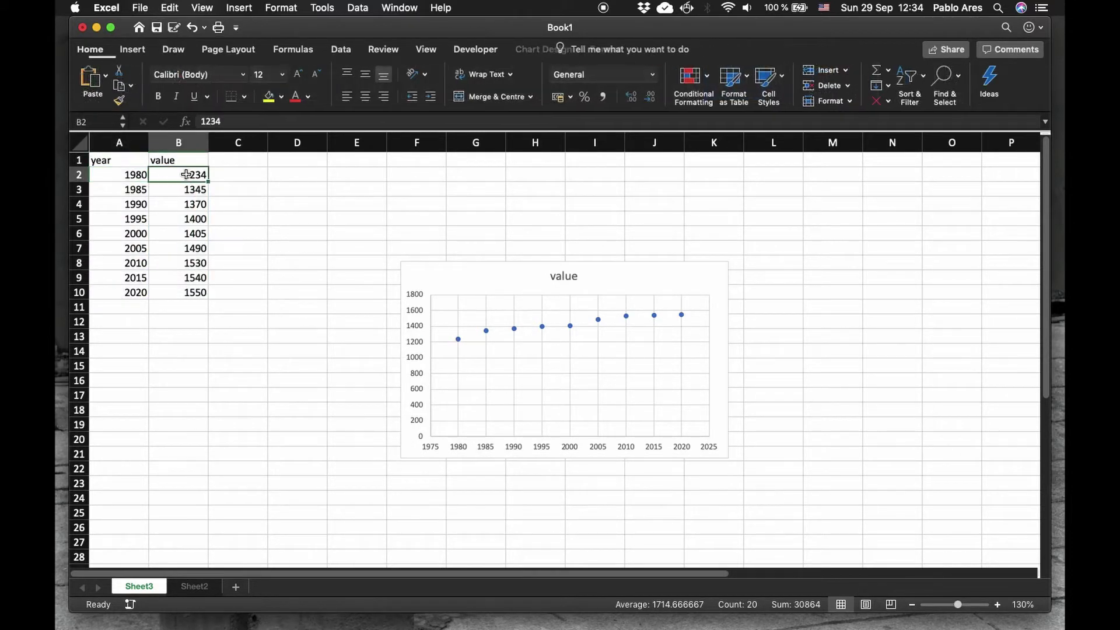
Add a linear trendline to the value series in the scatter chart
mouse_move(515, 333)
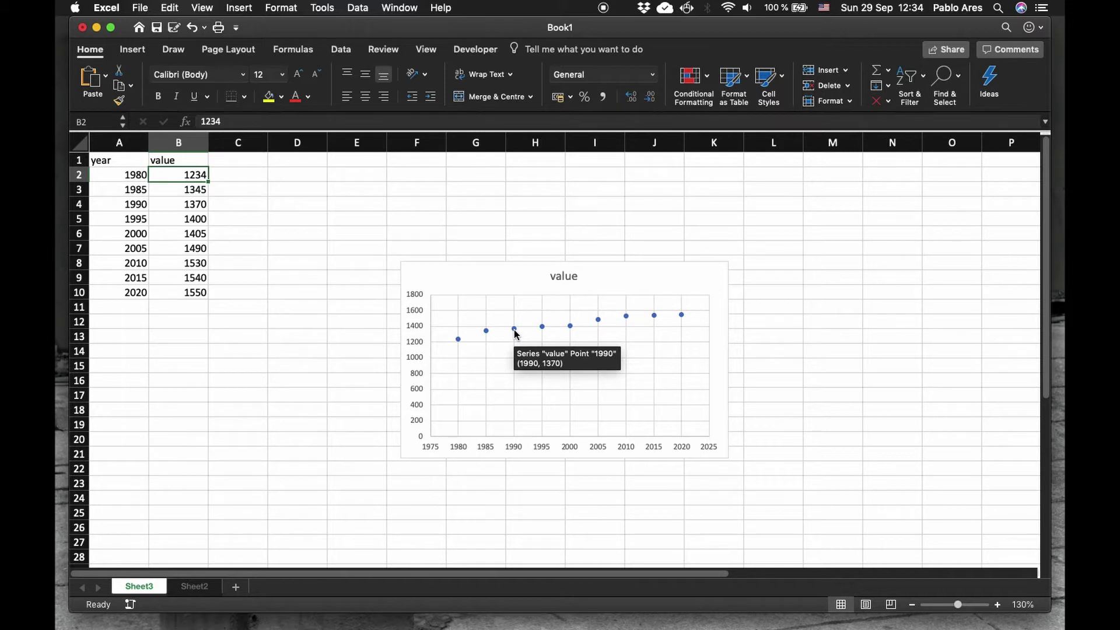
right_click(515, 334)
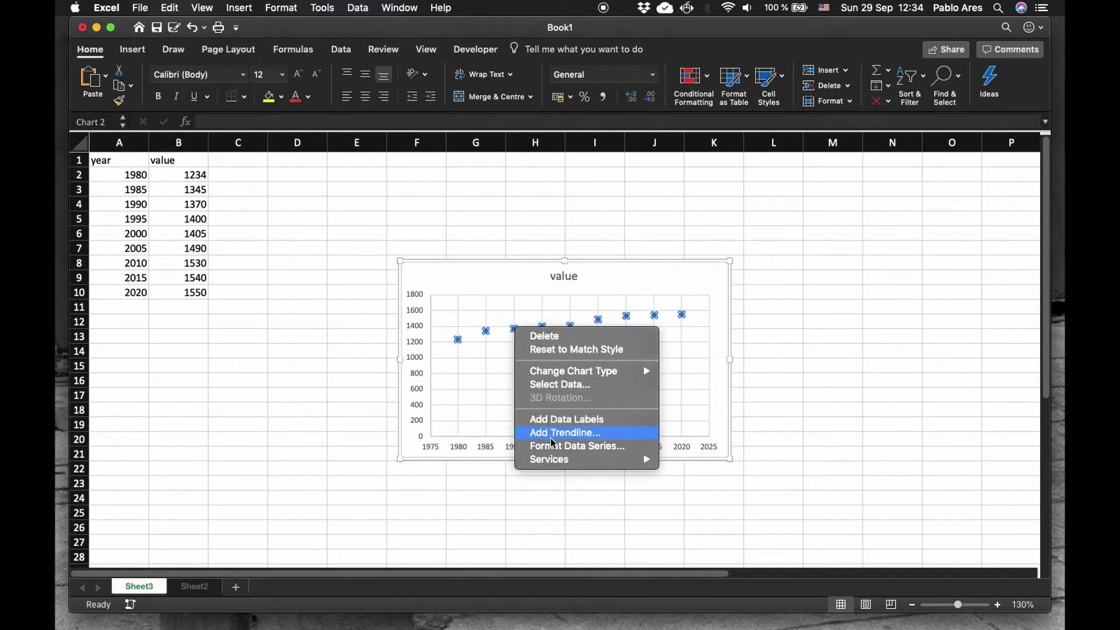
left_click(581, 433)
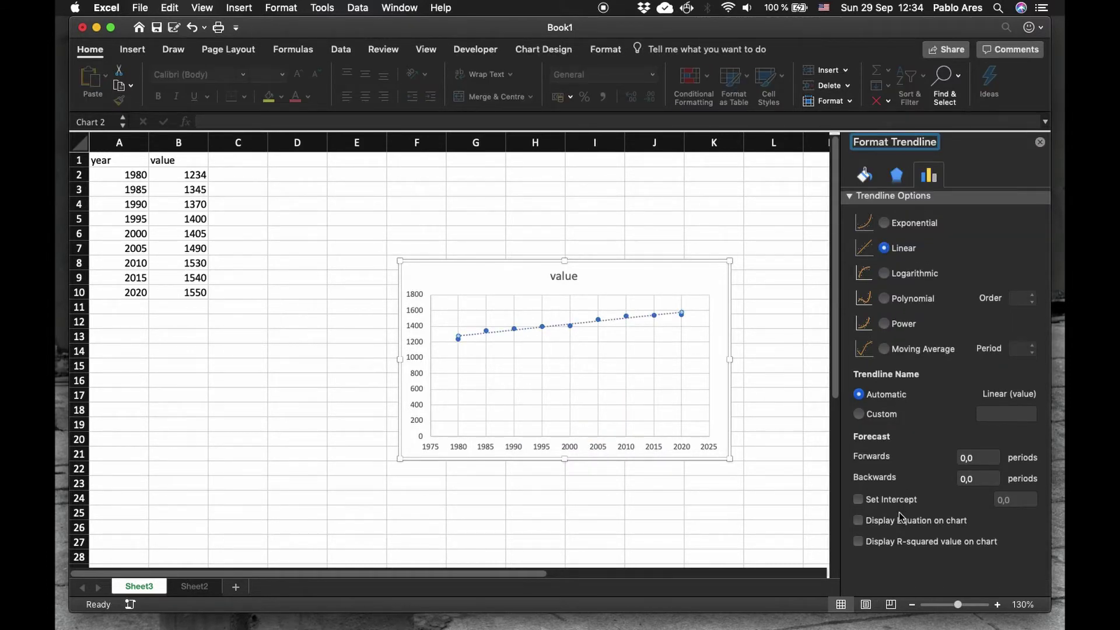
Display the trendline's equation on the chart and place it above the plot area, beside the chart title
left_click(858, 525)
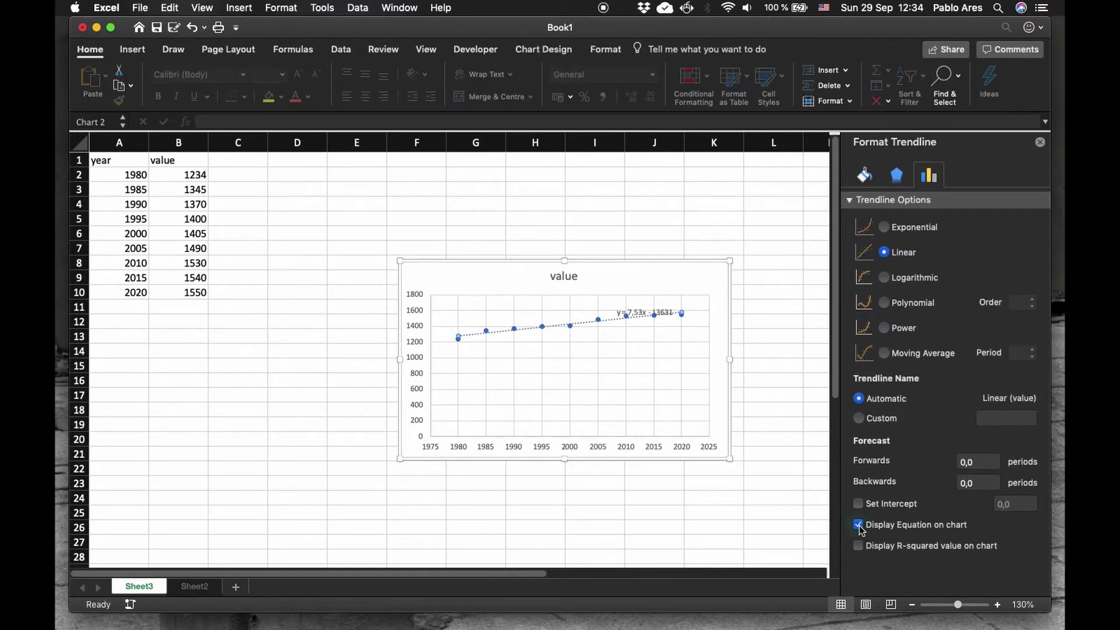
left_click(1041, 142)
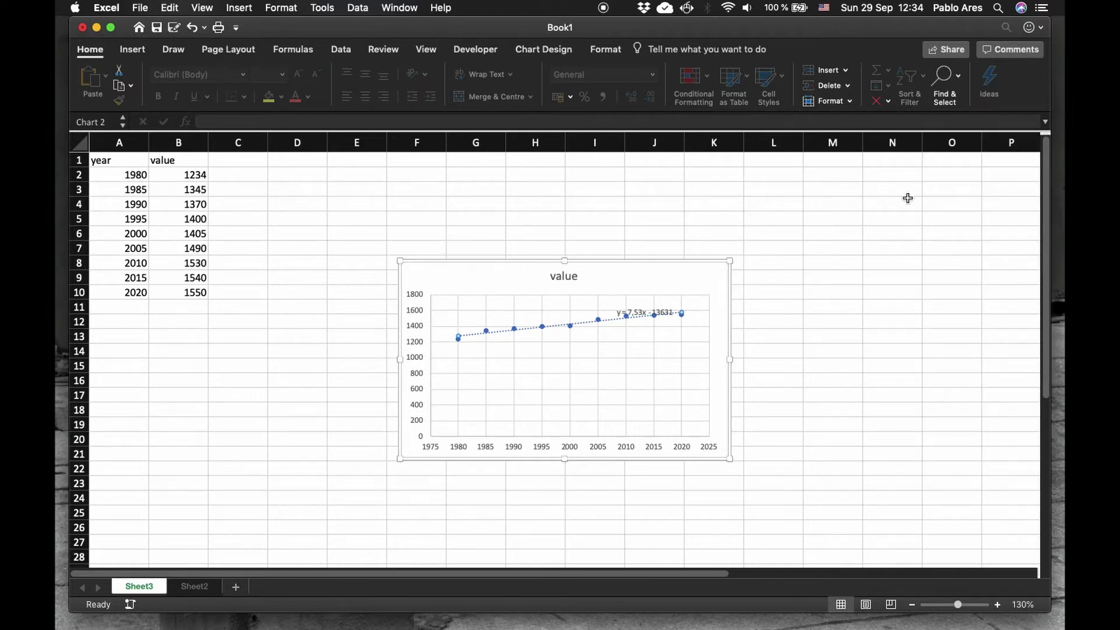
left_click(638, 313)
left_click_drag(639, 313, 630, 281)
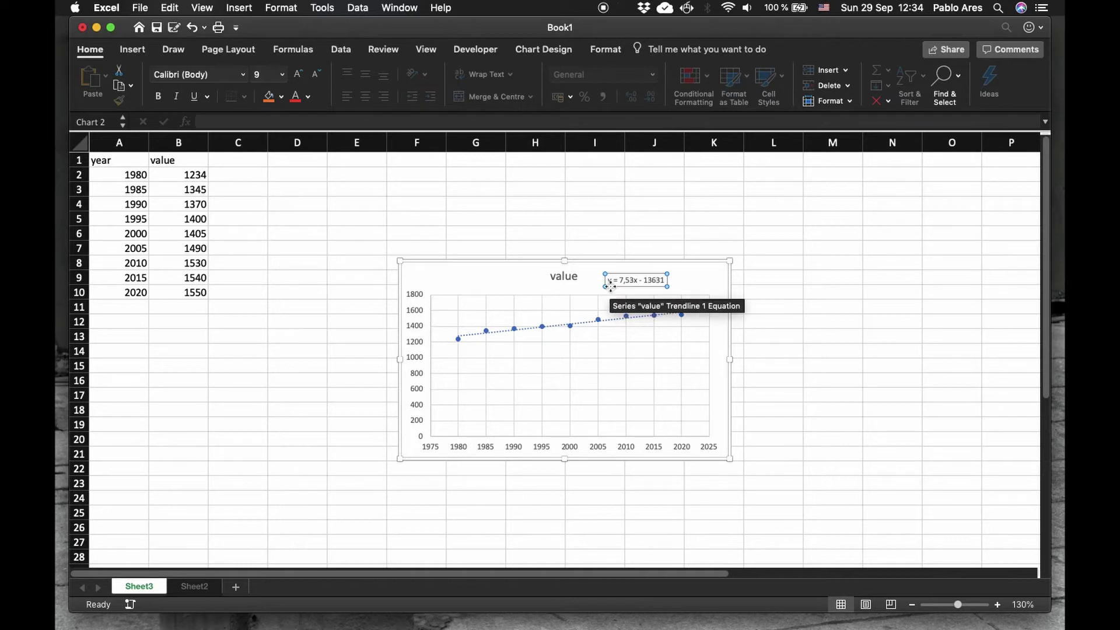